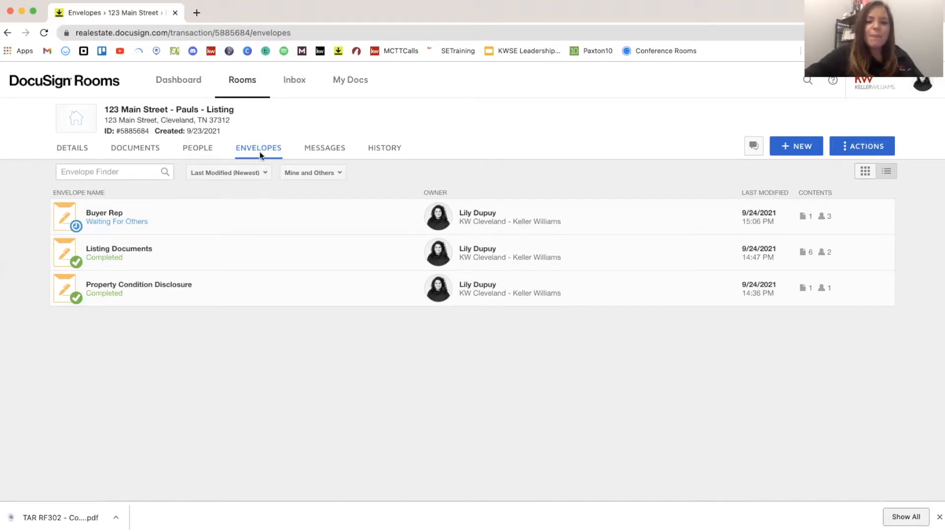
Step: Create a new envelope in the listing room and name it COA
click(809, 151)
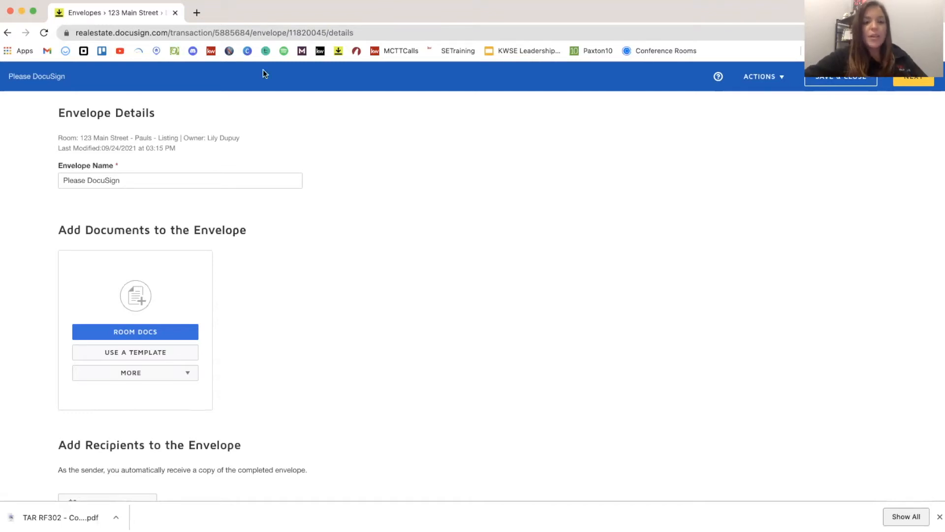
drag(152, 181, 0, 187)
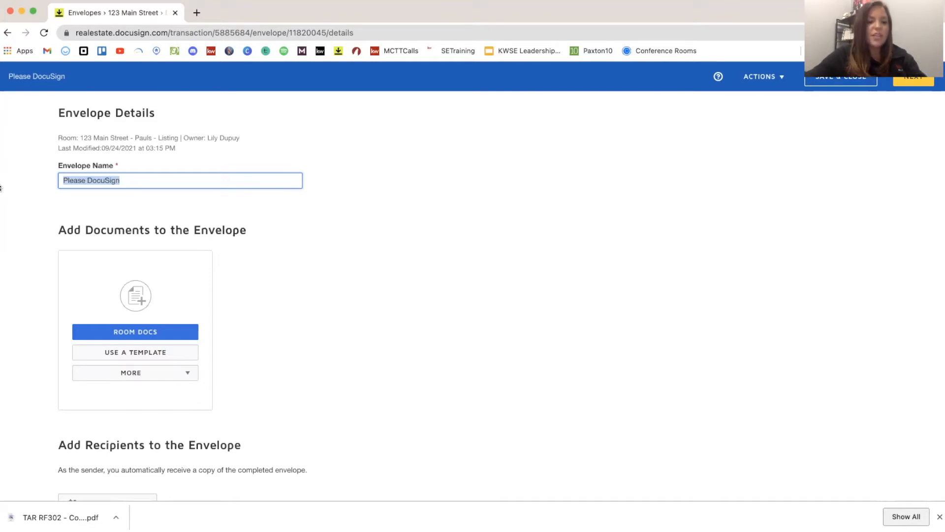
text(COA)
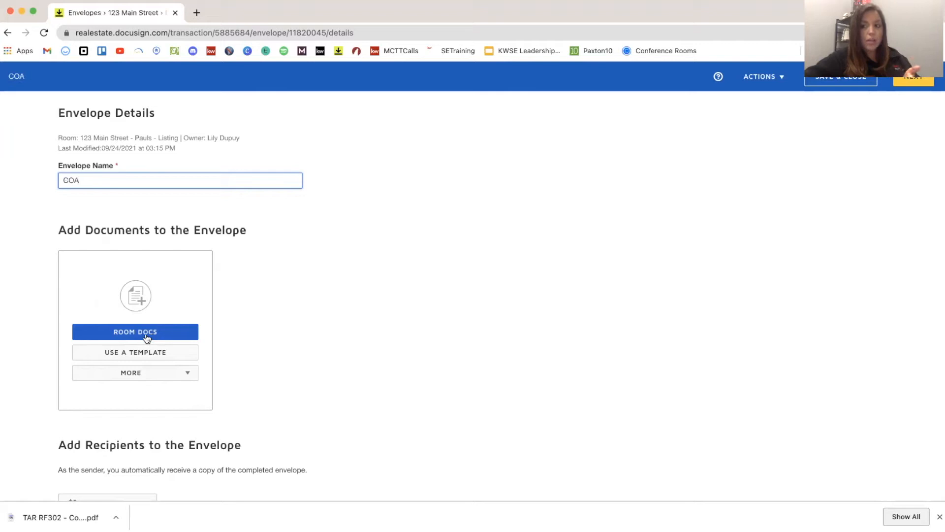
Step: Upload the TAR RF302 Confirmation of Agency Status PDF from the computer to the envelope
click(146, 375)
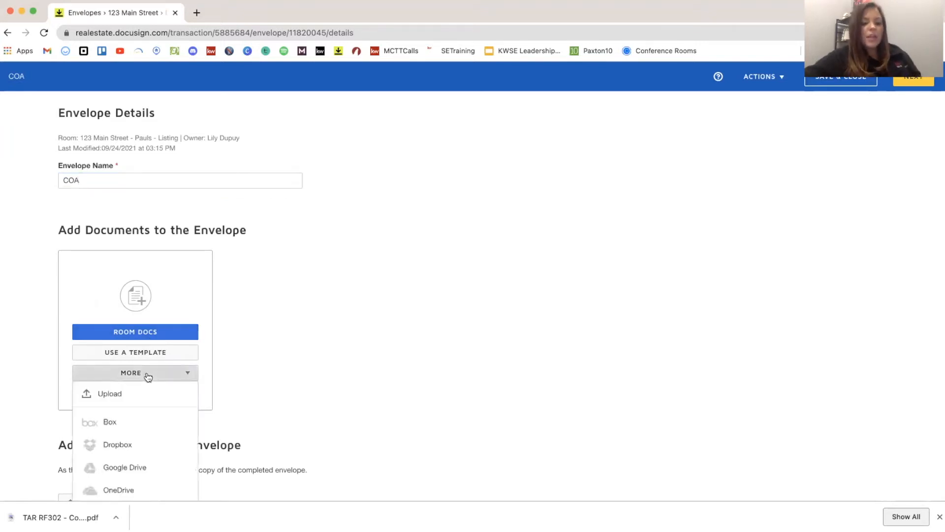
click(141, 395)
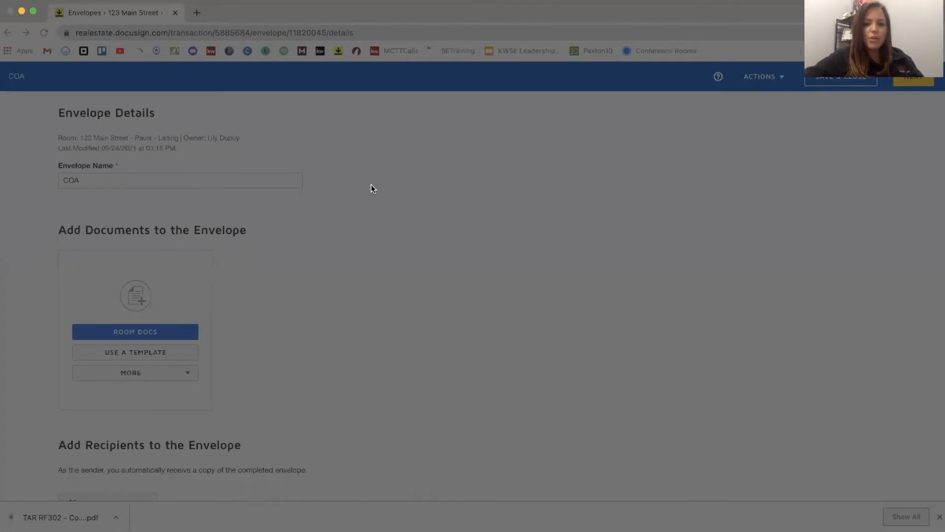
double_click(371, 195)
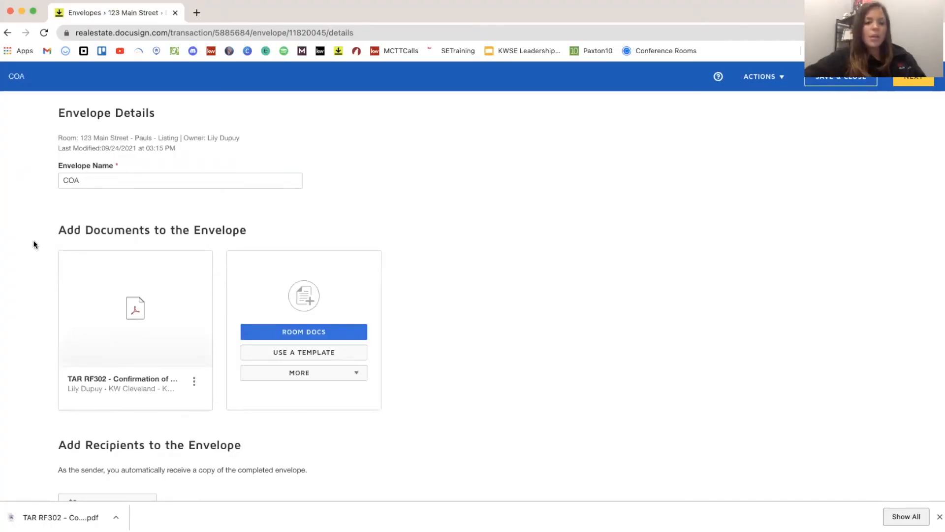
Step: Add the room participants with the roles Buyer 1 and Buyer Agent 1 as envelope recipients
scroll(149, 419, down, 3)
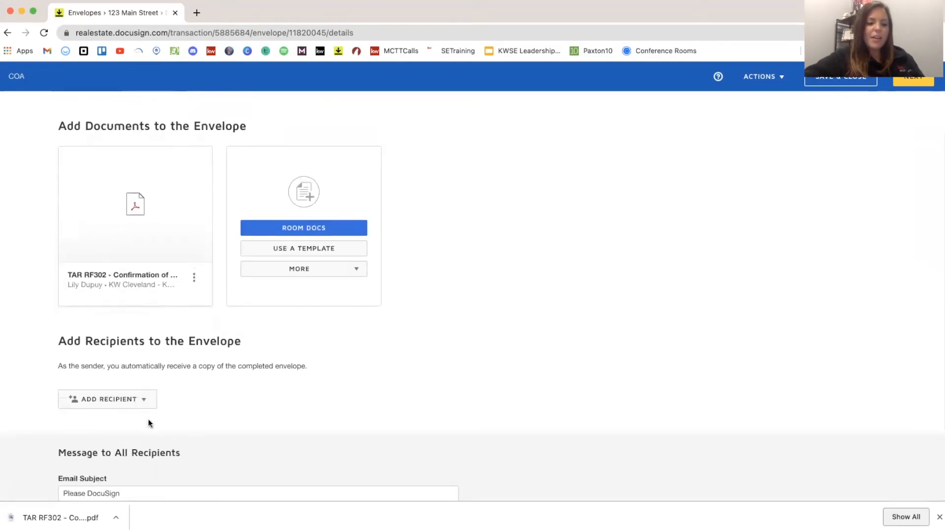
scroll(146, 400, down, 1)
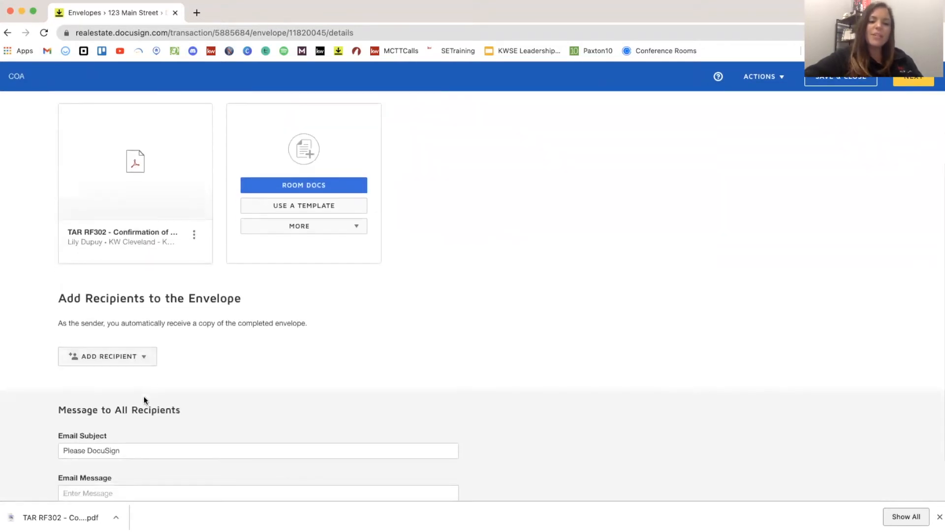
click(138, 356)
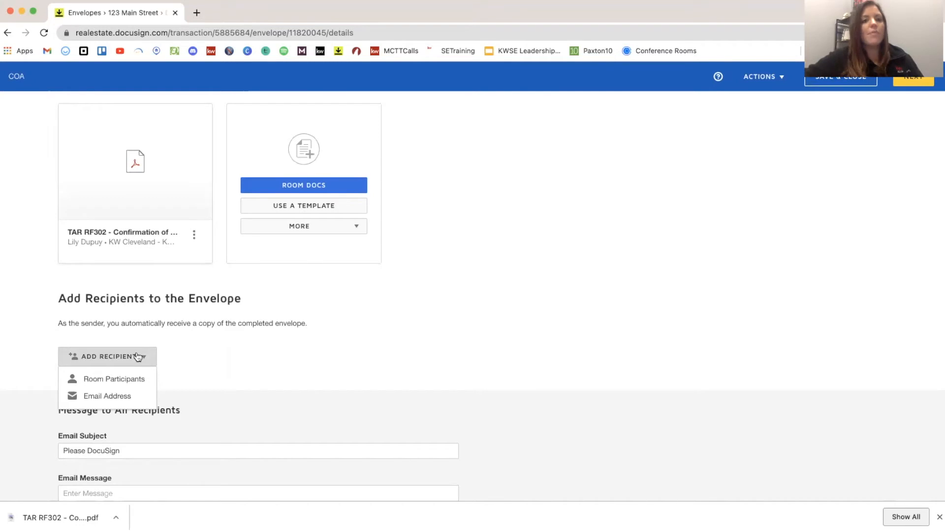
click(138, 382)
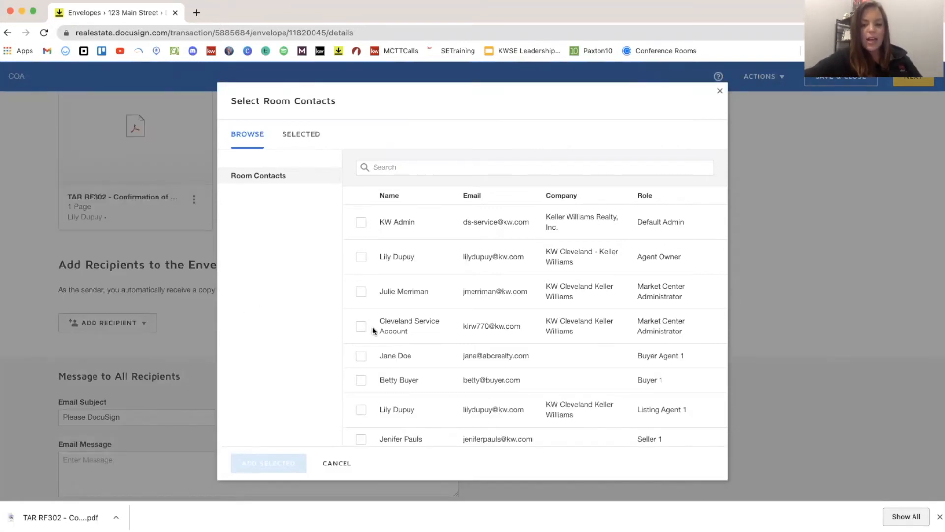
scroll(372, 327, down, 1)
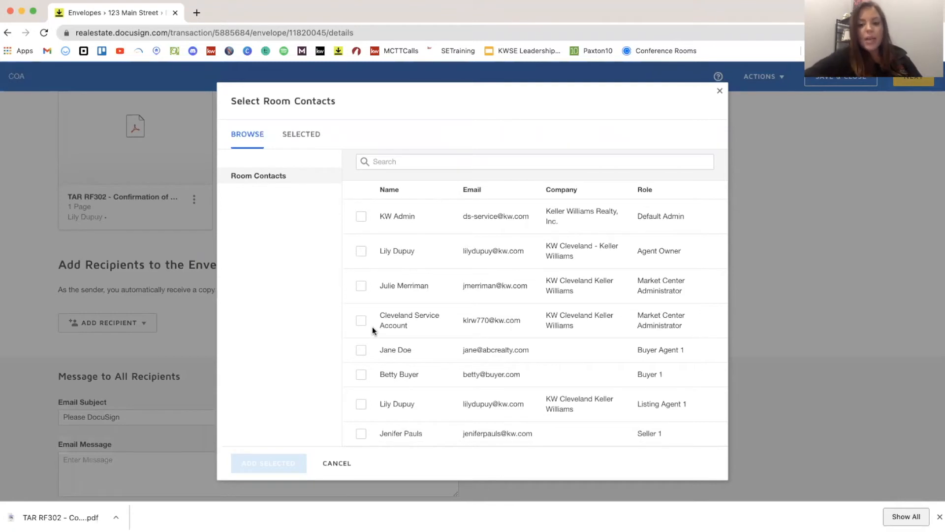
click(361, 376)
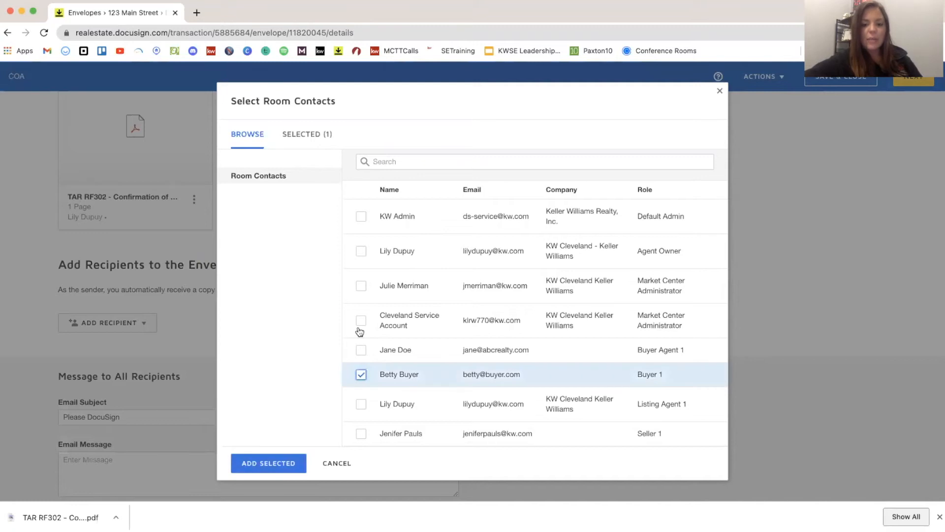
click(361, 350)
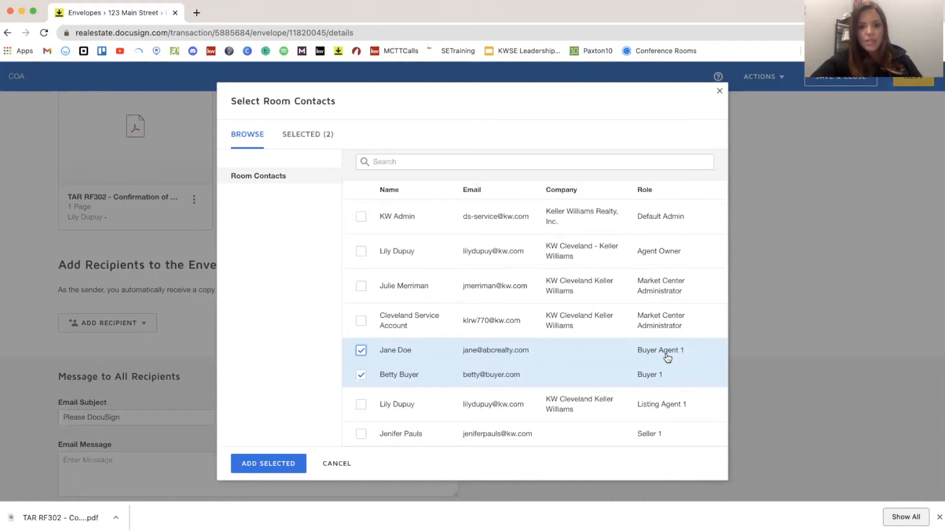
click(268, 463)
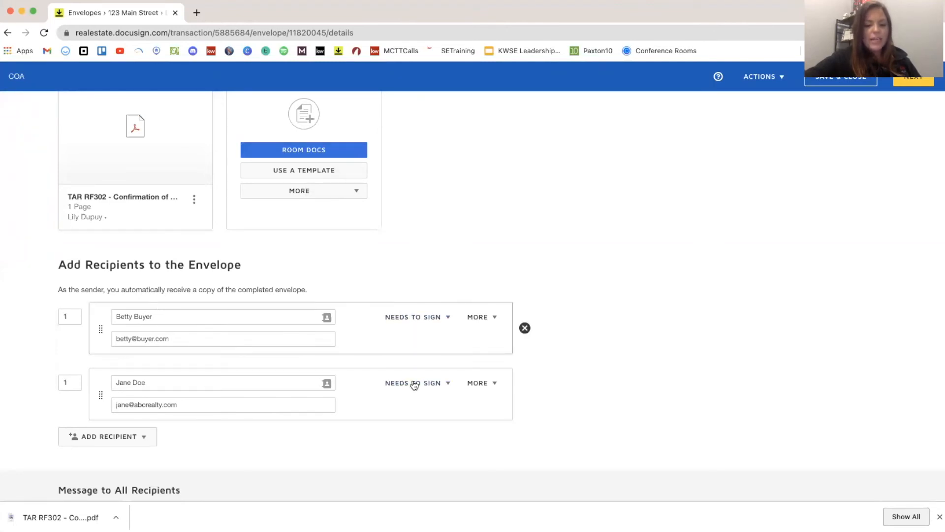
Step: Set the email subject to "Please DocuSign: COA" and continue to placing fields on the document
scroll(309, 408, down, 5)
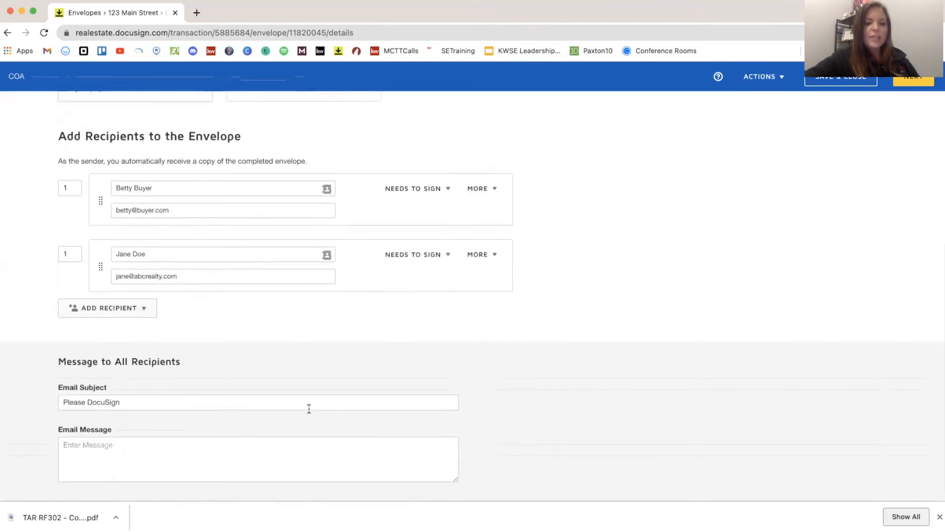
click(204, 404)
text(: COA)
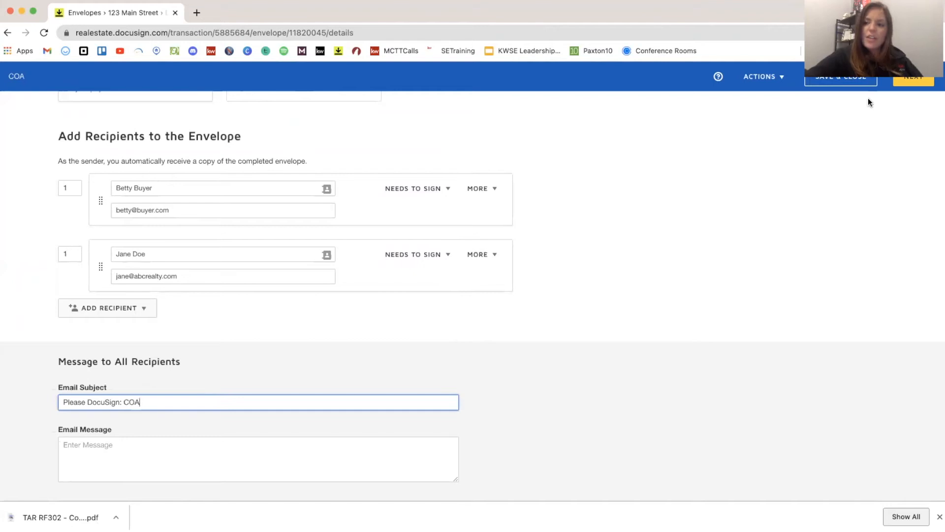
click(912, 82)
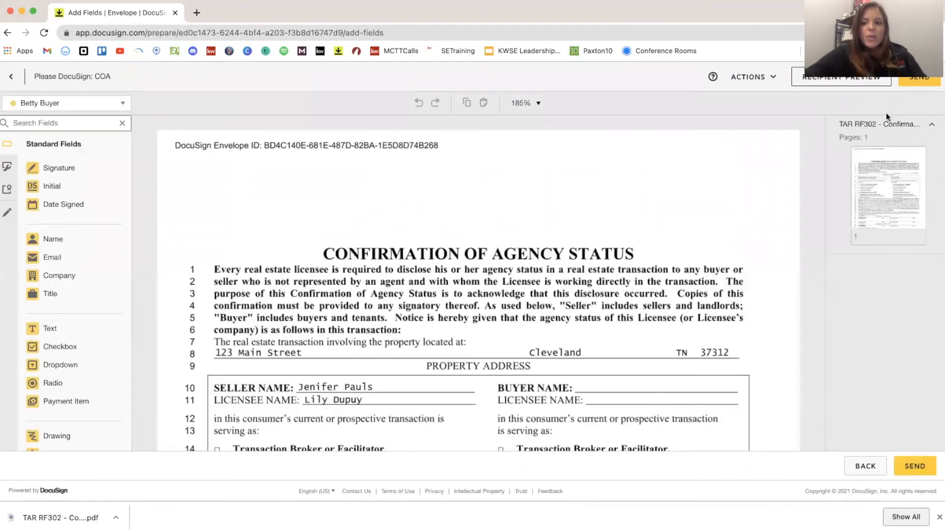
Step: Place a full-name field for the buyer on the form's Buyer Name line
scroll(551, 286, down, 5)
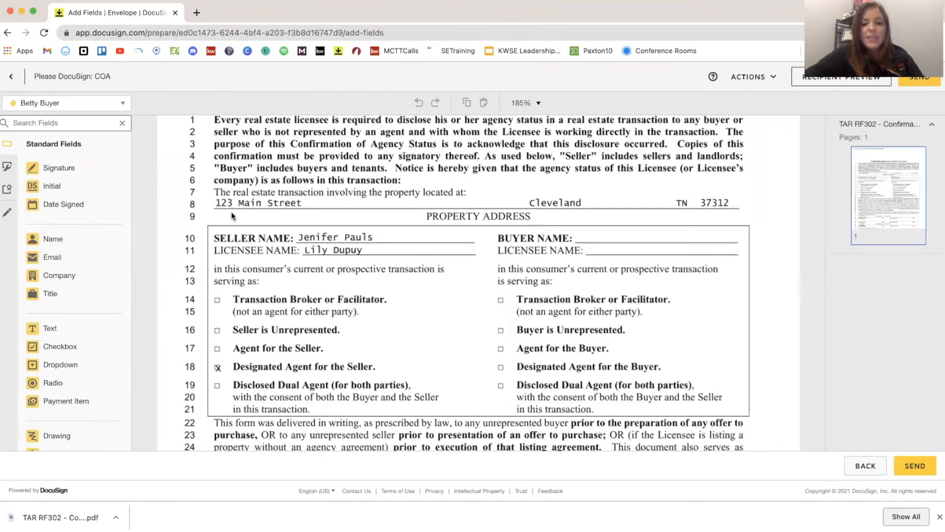
scroll(299, 339, down, 10)
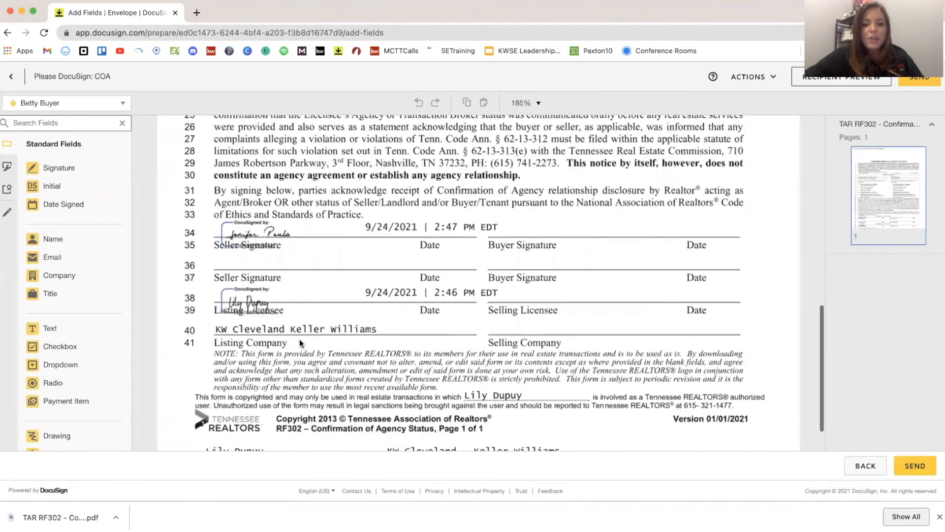
scroll(299, 339, up, 6)
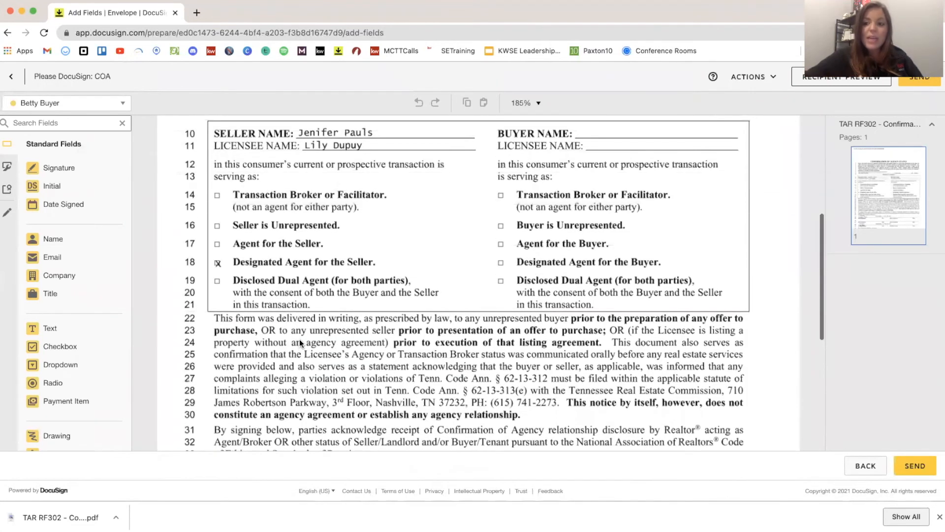
scroll(299, 339, up, 3)
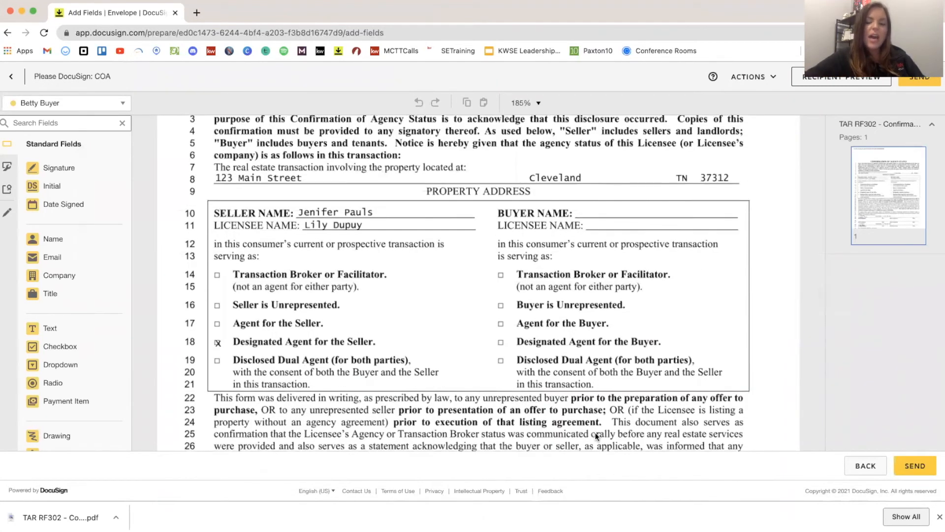
scroll(644, 351, up, 2)
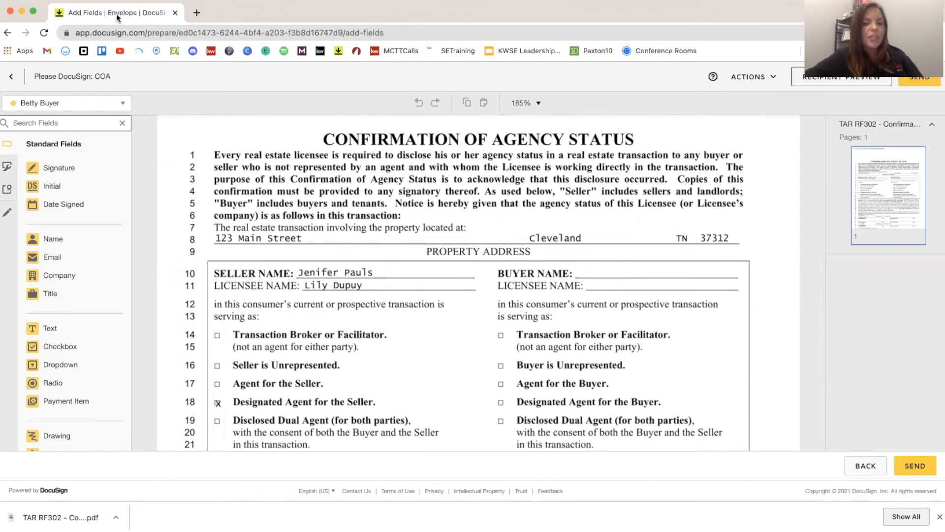
click(81, 101)
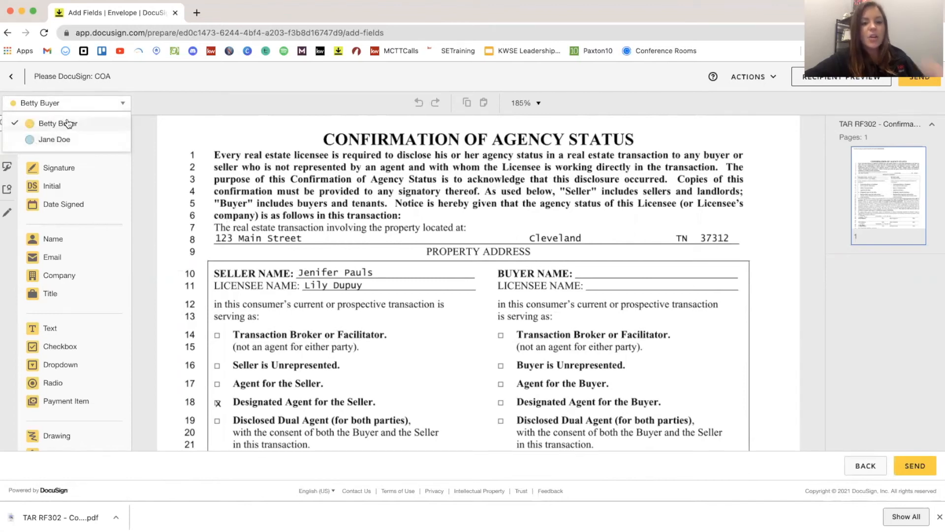
click(91, 109)
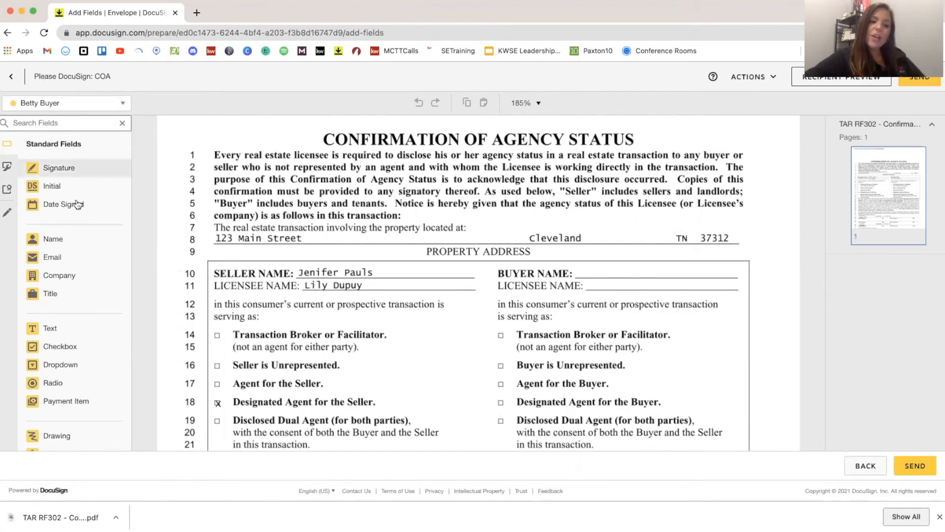
click(70, 239)
click(443, 177)
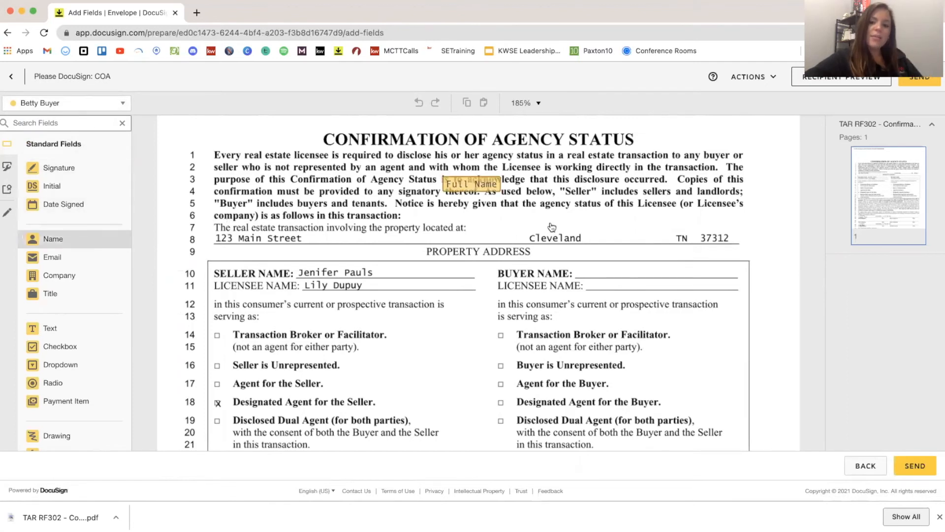
click(585, 267)
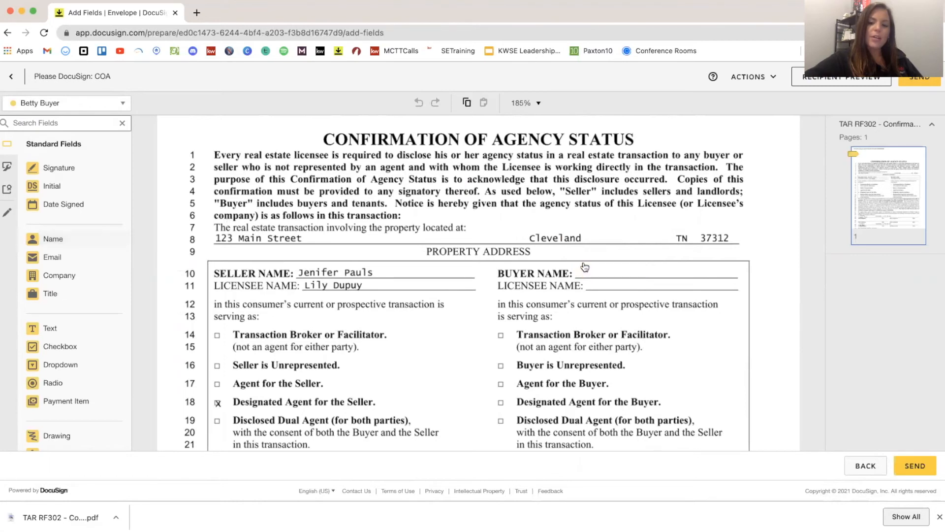
Step: Switch to the buyer's agent as recipient and place a full-name field on the buyer-side Licensee Name line
click(121, 104)
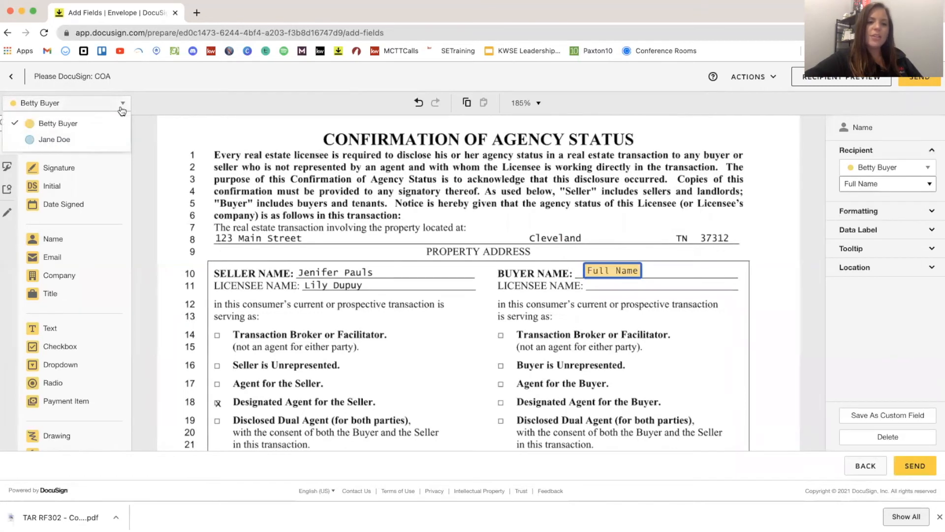
click(113, 142)
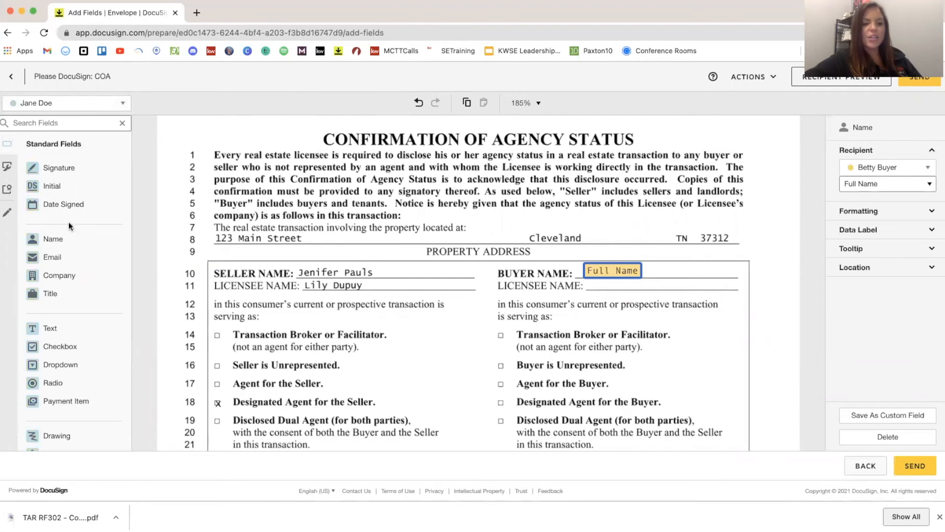
drag(66, 238, 602, 291)
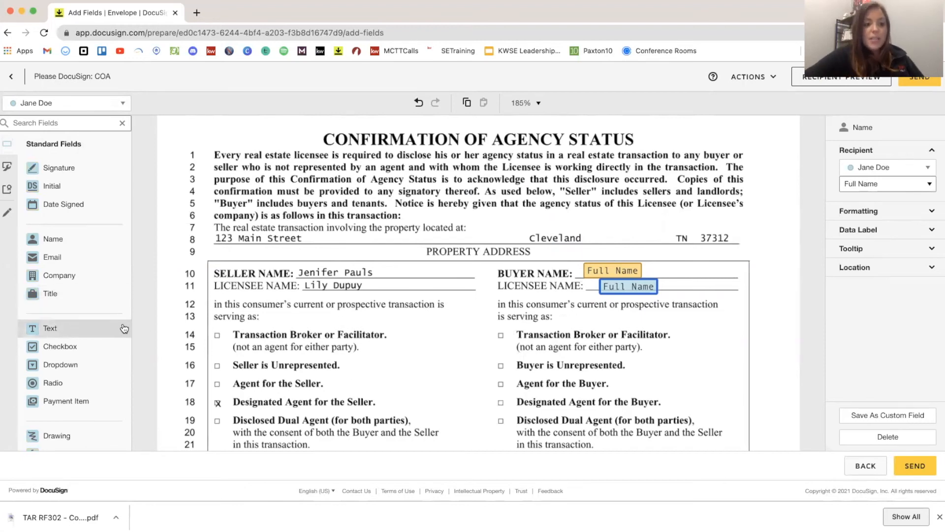
Step: Try pre-filling the buyer's full name as text beside the name field on the Buyer Name line
click(6, 216)
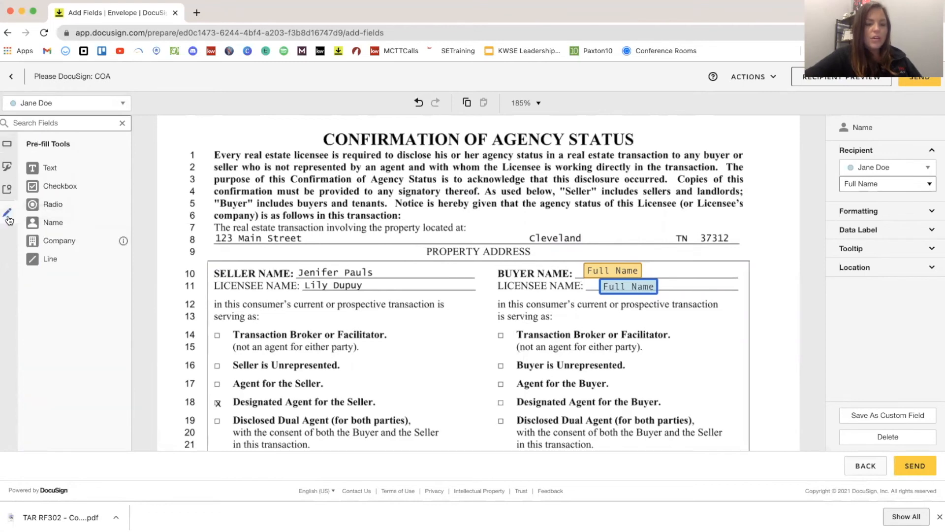
click(92, 170)
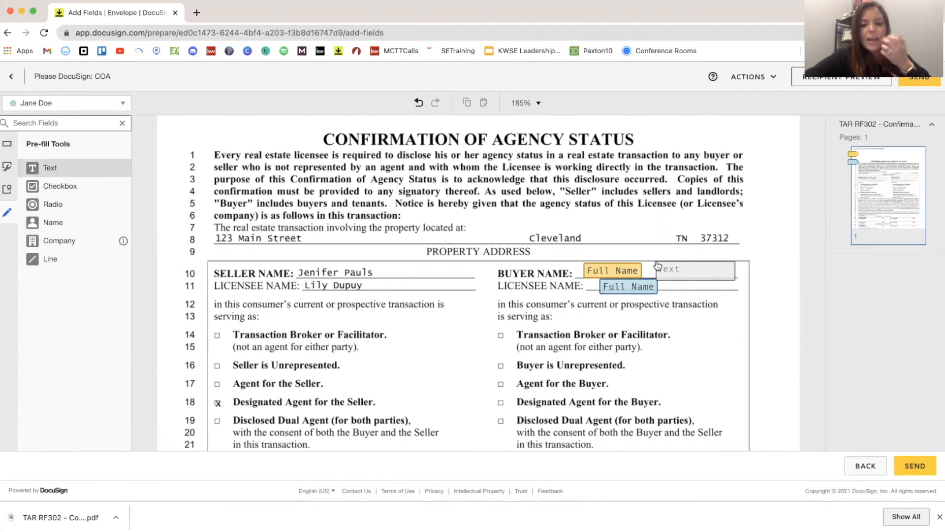
click(657, 265)
text(Betty Buyer)
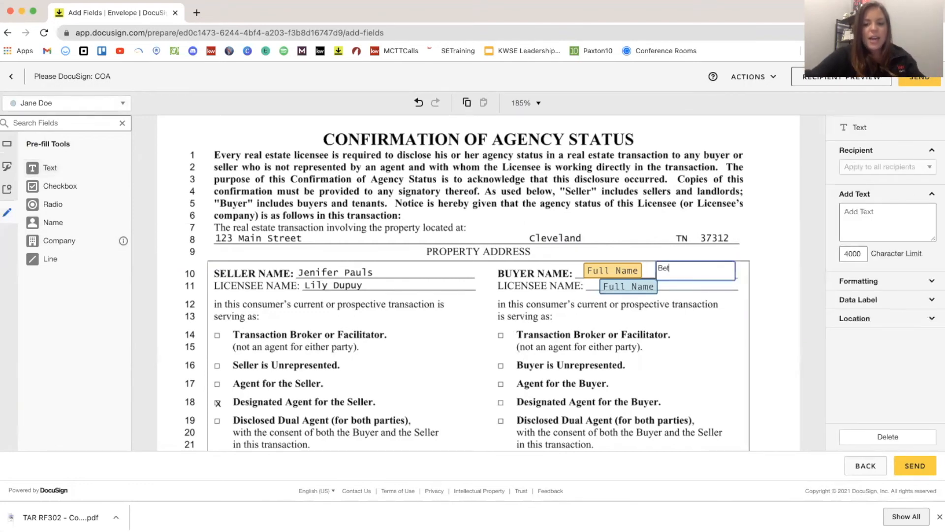
key(Tab)
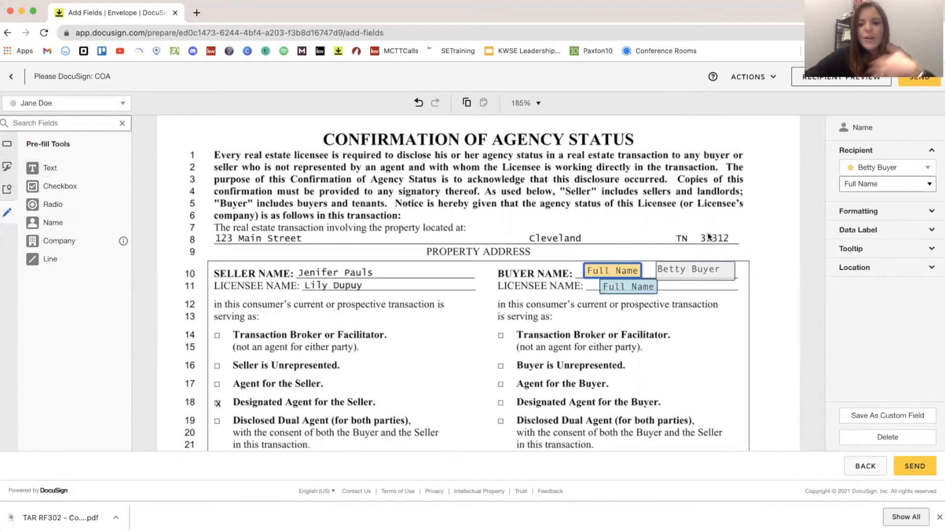
click(711, 235)
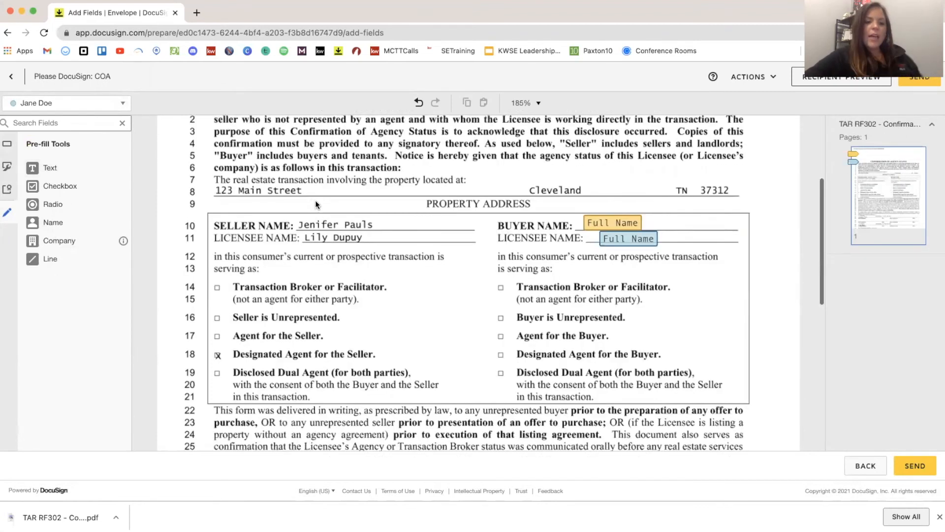
scroll(315, 200, down, 2)
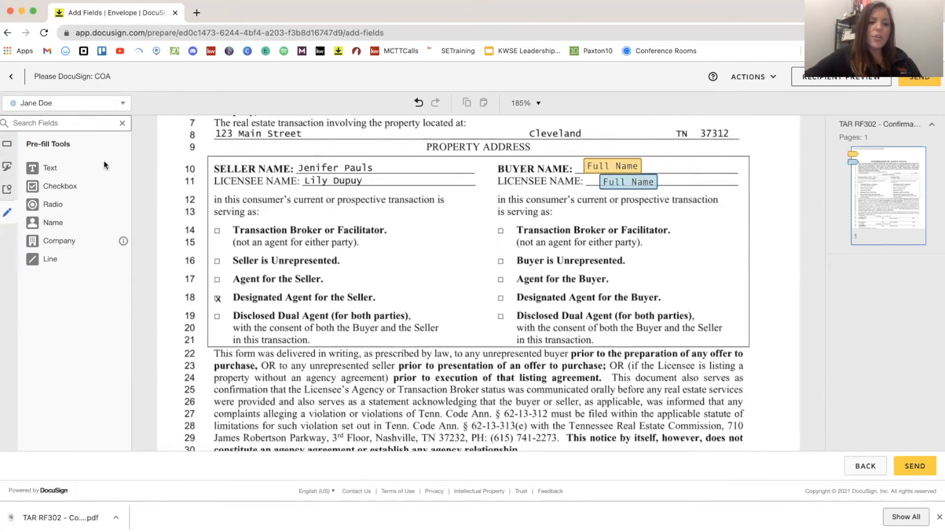
Step: Place a pre-filled checkbox on the "Designated Agent for the Buyer" box and set it to checked
drag(50, 185, 495, 296)
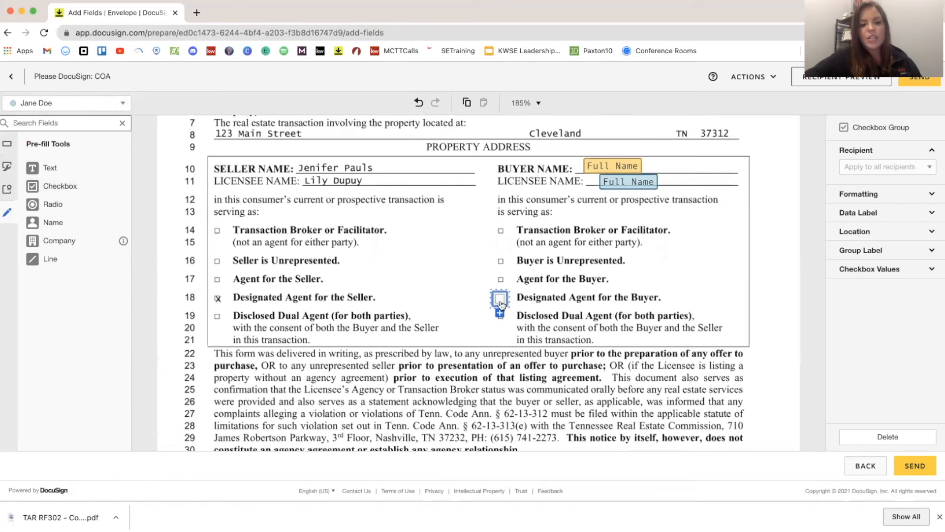
click(501, 305)
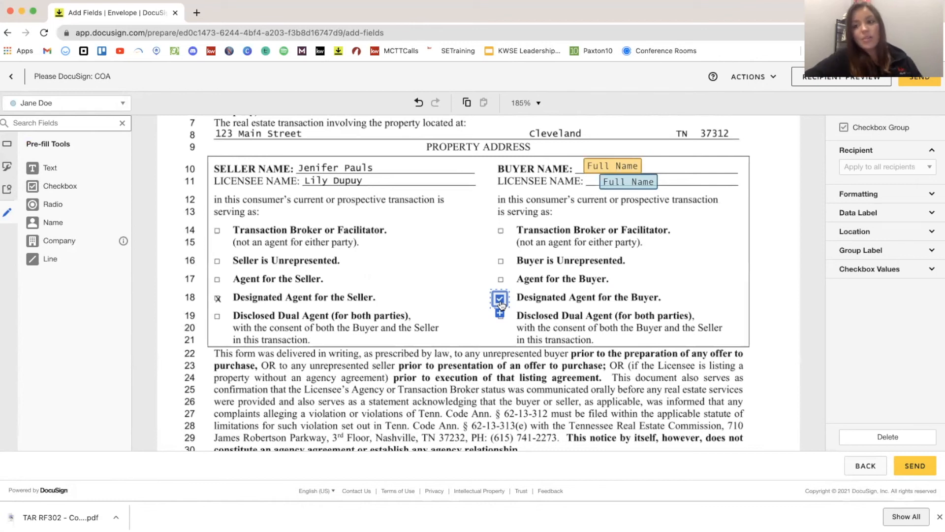
click(896, 272)
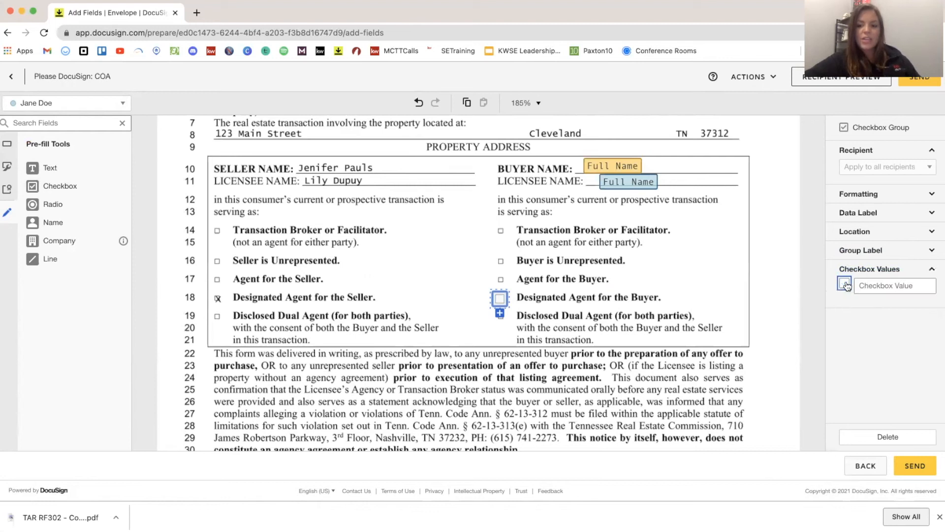
click(845, 285)
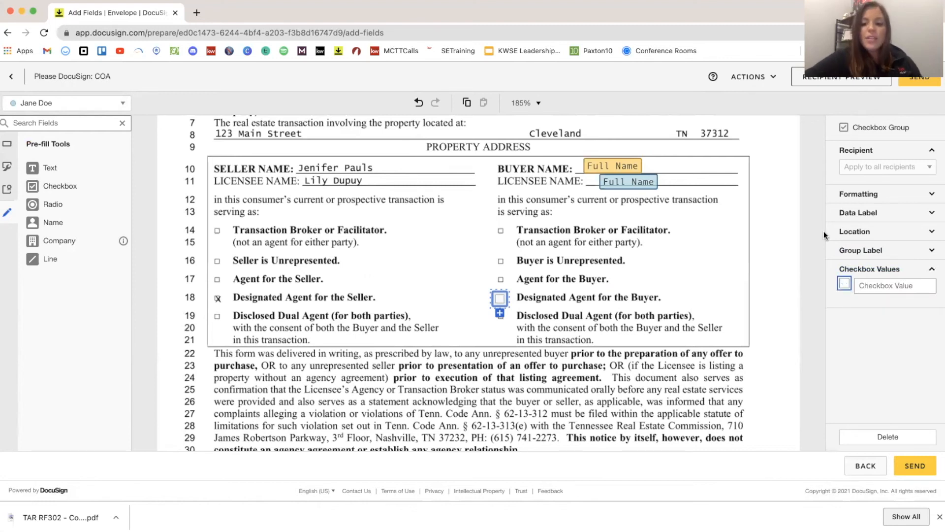
click(845, 284)
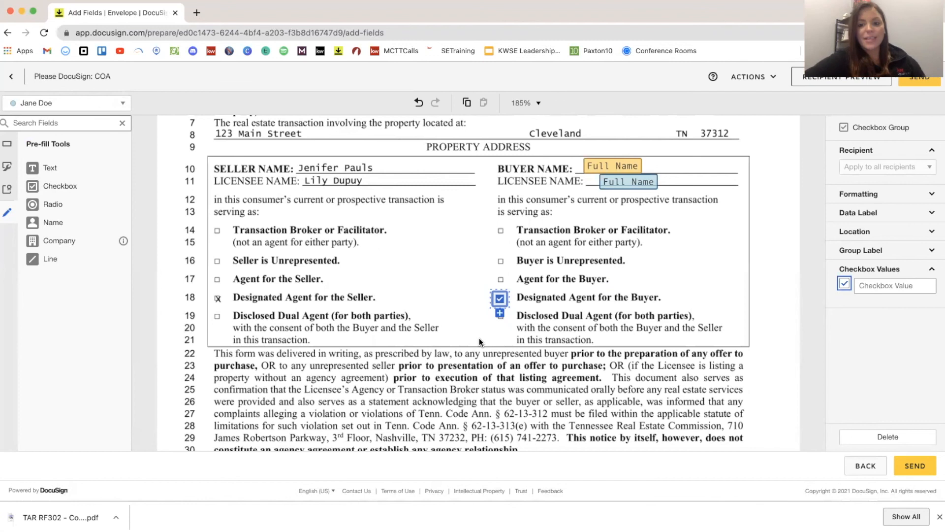
Step: Place signature, date-signed and company fields for the buyer's agent on the Selling Licensee, Date and Selling Company lines
scroll(479, 338, down, 5)
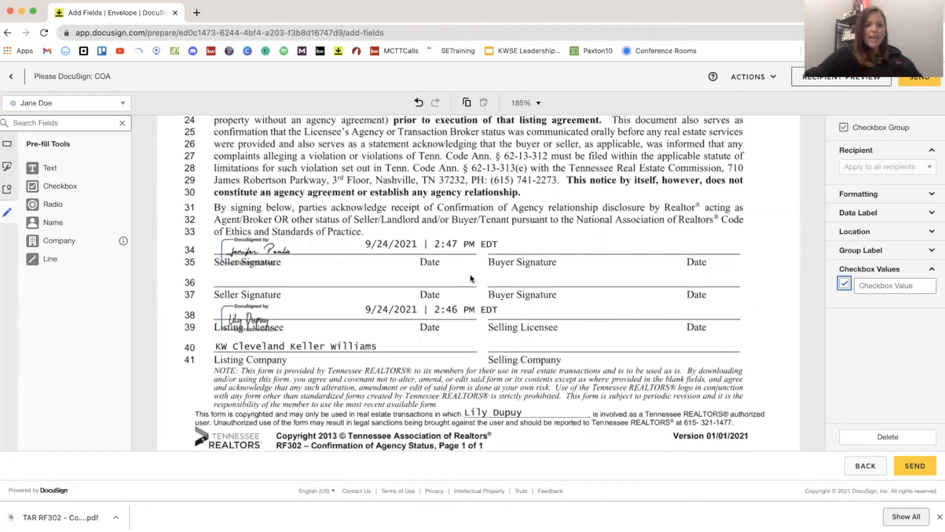
click(11, 148)
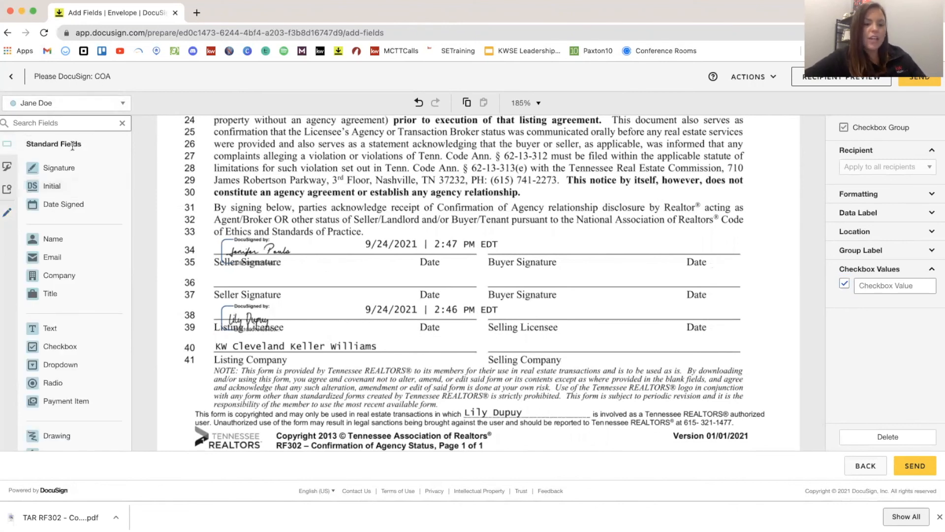
mouse_move(69, 168)
mouse_down()
mouse_move(426, 233)
mouse_move(452, 280)
mouse_move(518, 294)
mouse_move(510, 294)
mouse_move(537, 313)
mouse_up()
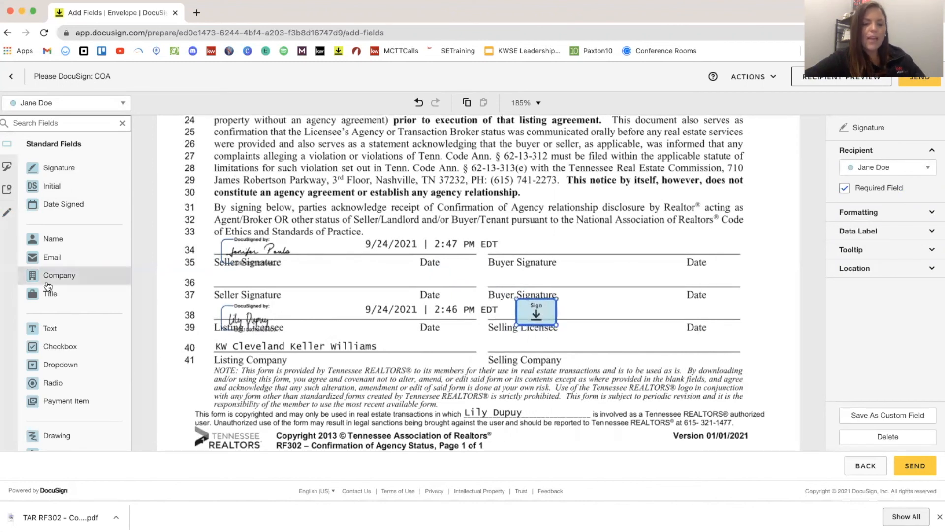
drag(51, 204, 668, 308)
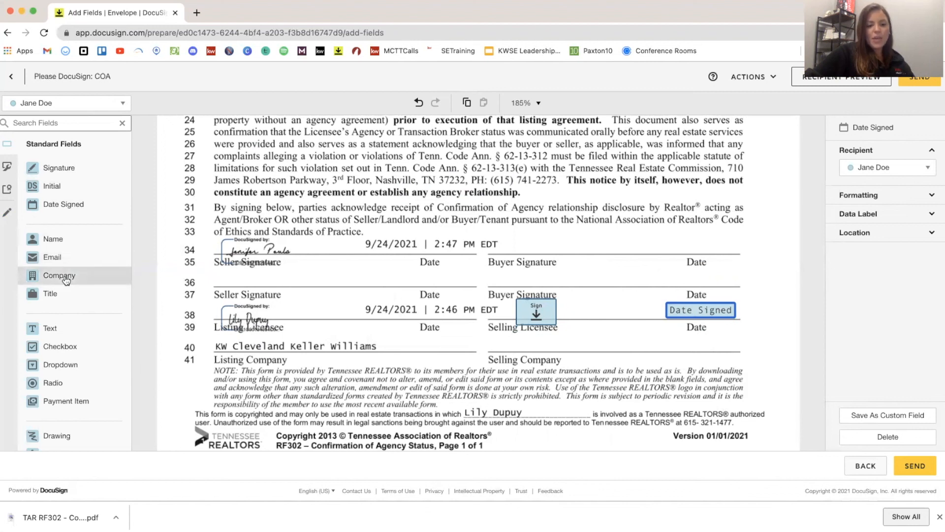
drag(66, 279, 507, 339)
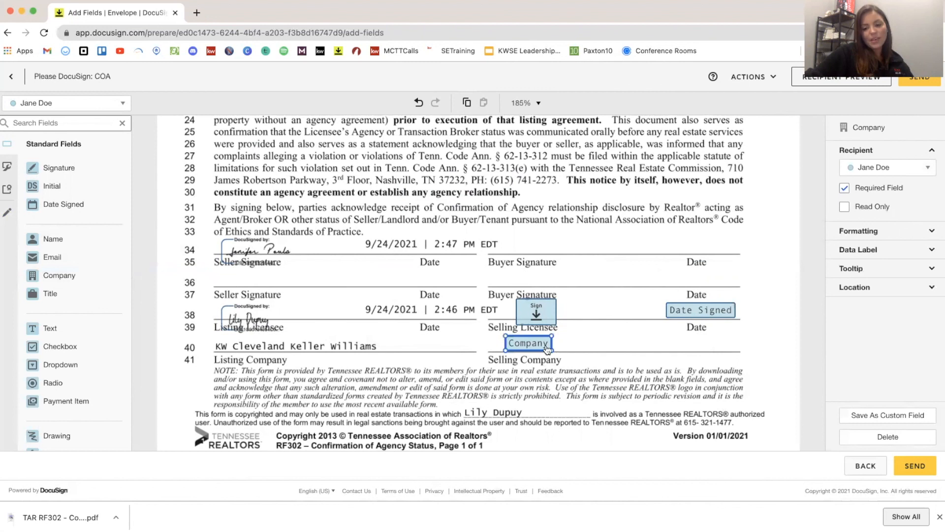
Step: Switch to the buyer as recipient and place signature and date-signed fields on the first Buyer Signature line
click(41, 105)
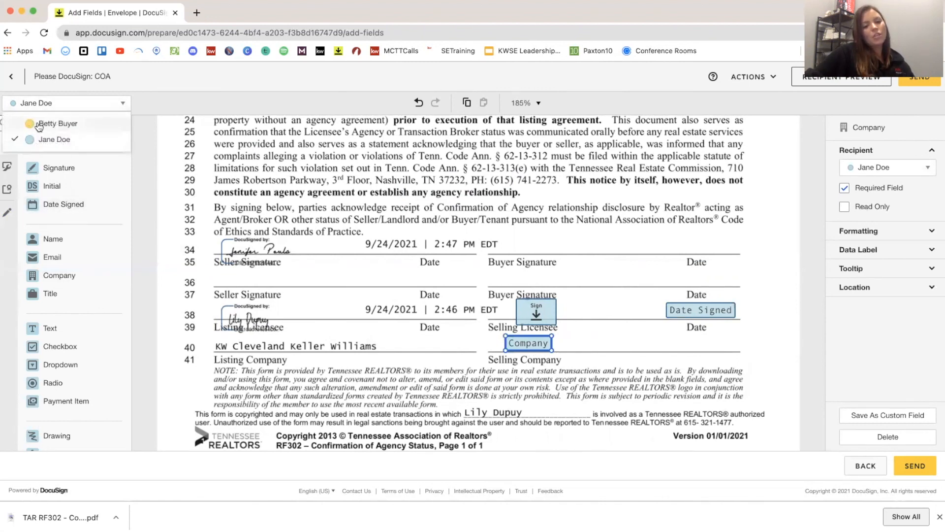
click(41, 123)
click(51, 166)
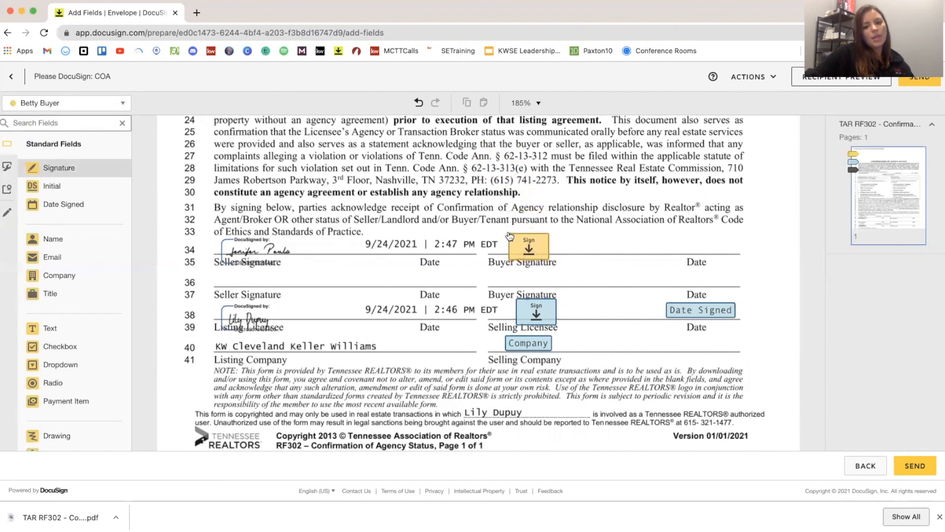
click(520, 251)
click(73, 209)
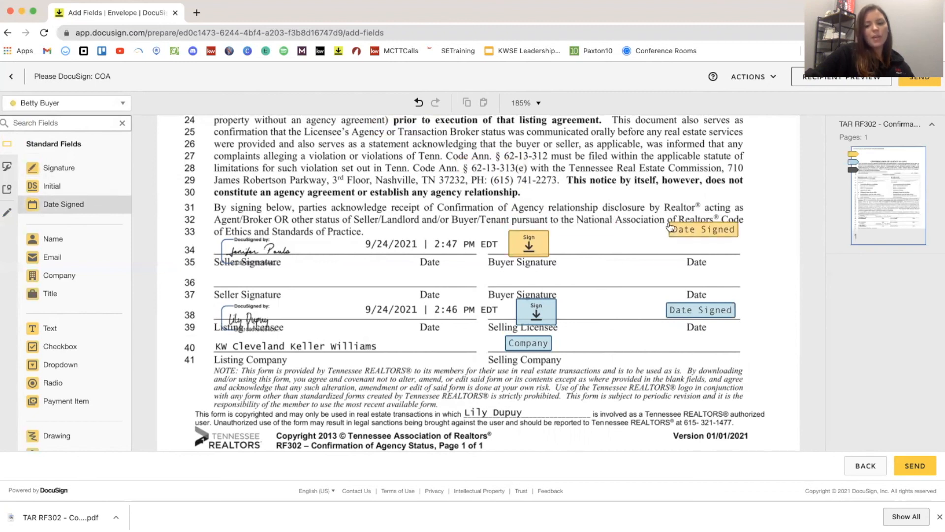
click(666, 240)
scroll(632, 318, up, 10)
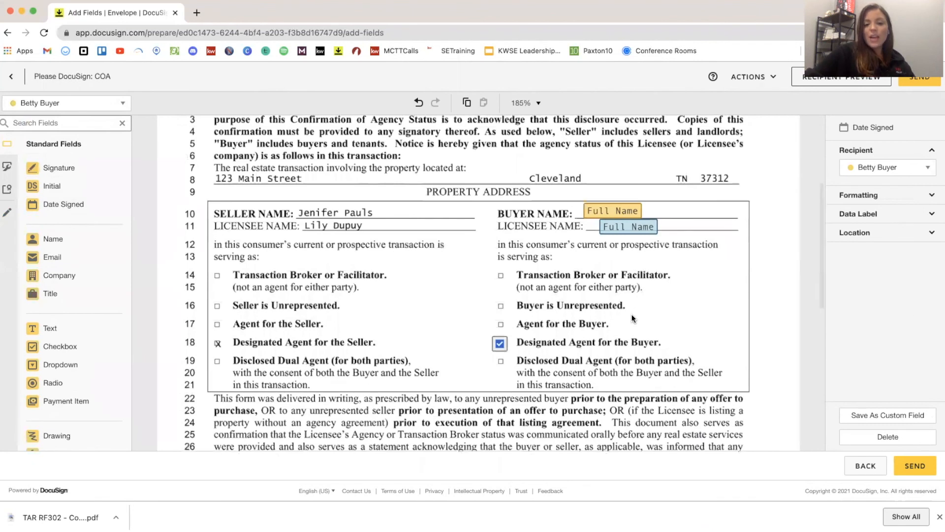
scroll(632, 318, up, 5)
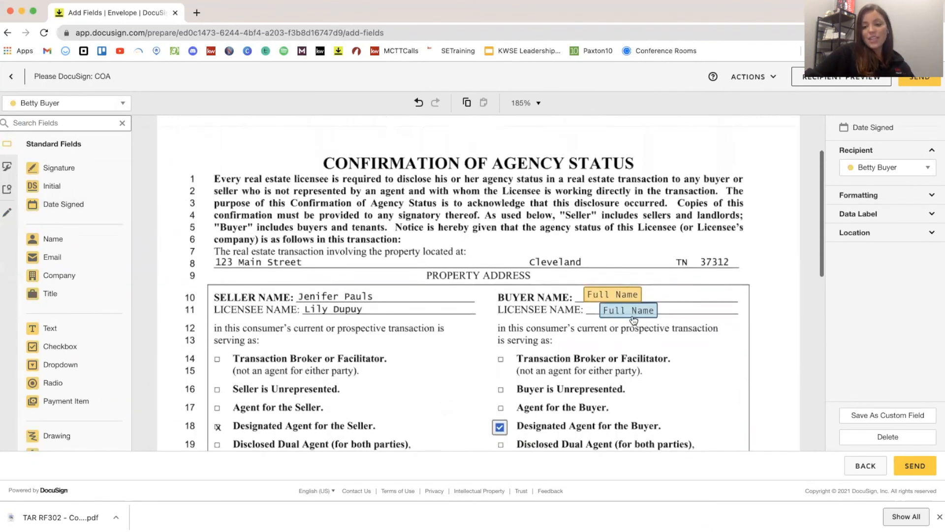